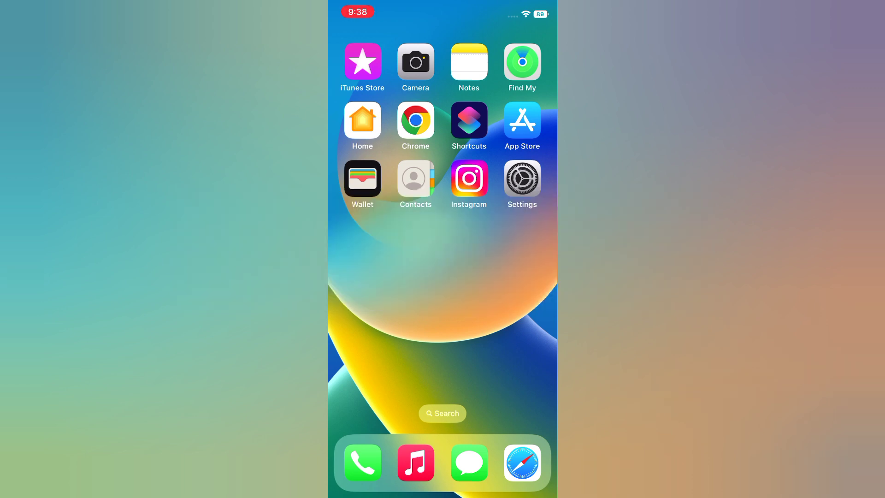
Switch on Reduce White Point in Accessibility > Display & Text Size, keeping 71% intensity.
{"action": "left_click", "coordinate": [522, 179]}
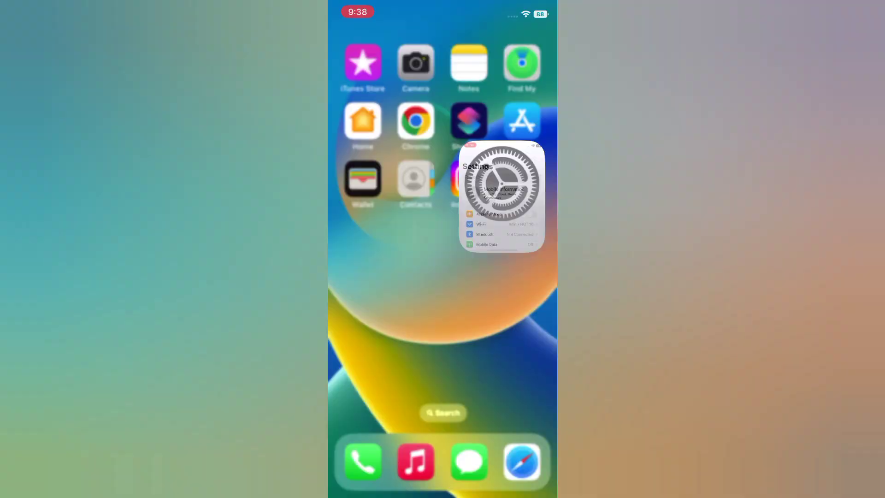
{"action": "scroll", "coordinate": [443, 277], "scroll_direction": "down", "scroll_amount": 2}
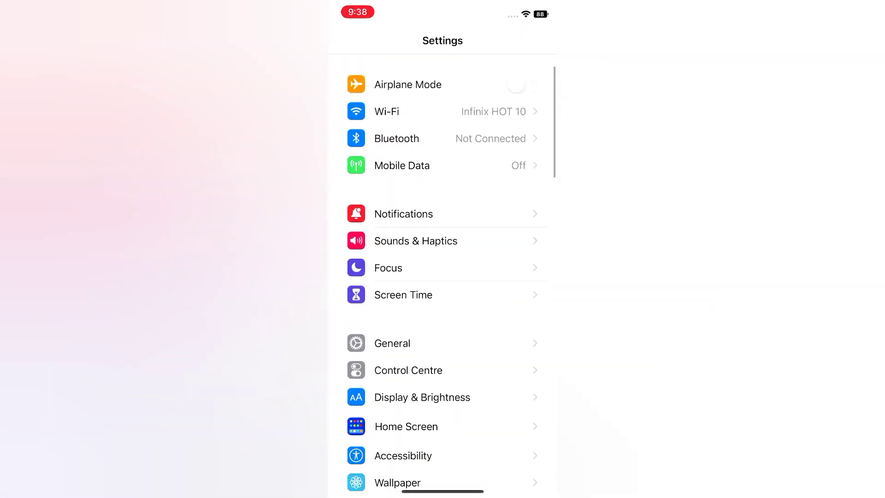
{"action": "scroll", "coordinate": [442, 277], "scroll_direction": "down", "scroll_amount": 2}
{"action": "scroll", "coordinate": [442, 277], "scroll_direction": "down", "scroll_amount": 2}
{"action": "left_click", "coordinate": [403, 322]}
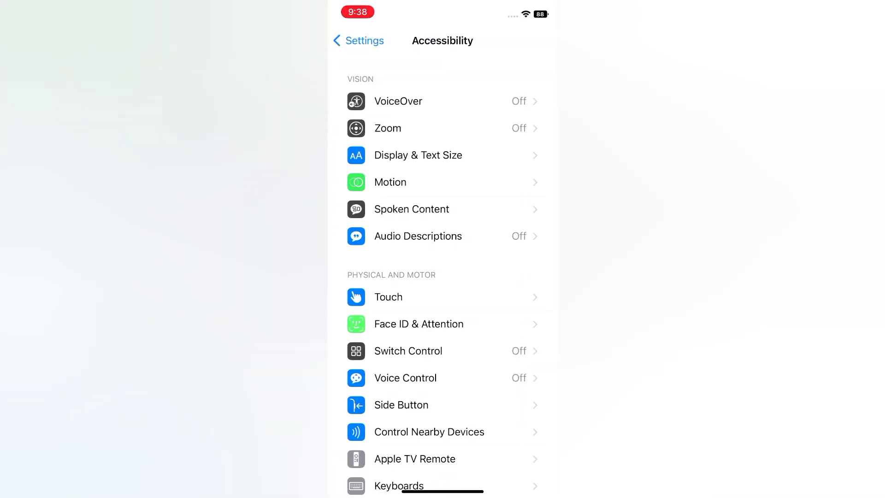
{"action": "scroll", "coordinate": [443, 277], "scroll_direction": "up", "scroll_amount": 1}
{"action": "left_click", "coordinate": [418, 155]}
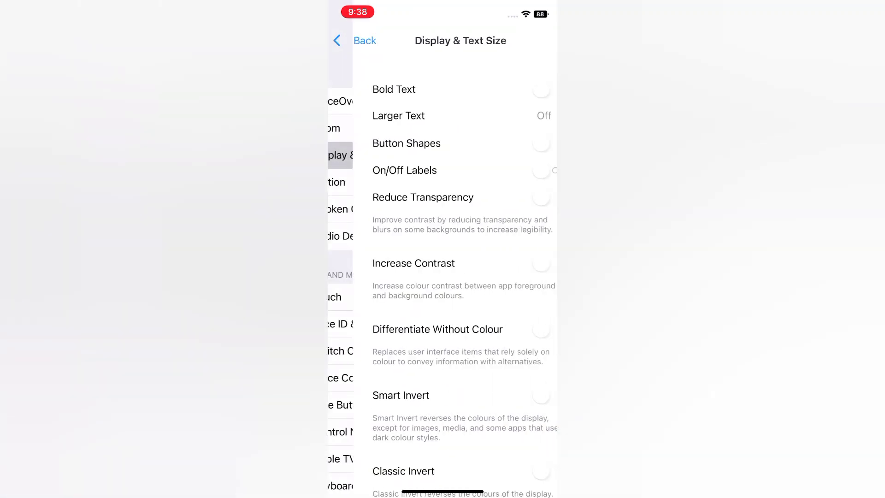
{"action": "scroll", "coordinate": [442, 276], "scroll_direction": "down", "scroll_amount": 3}
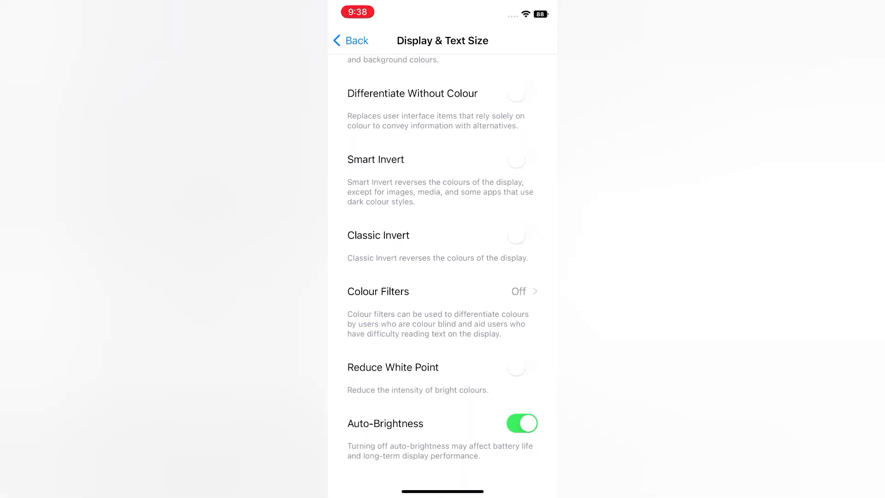
{"action": "left_click", "coordinate": [523, 367]}
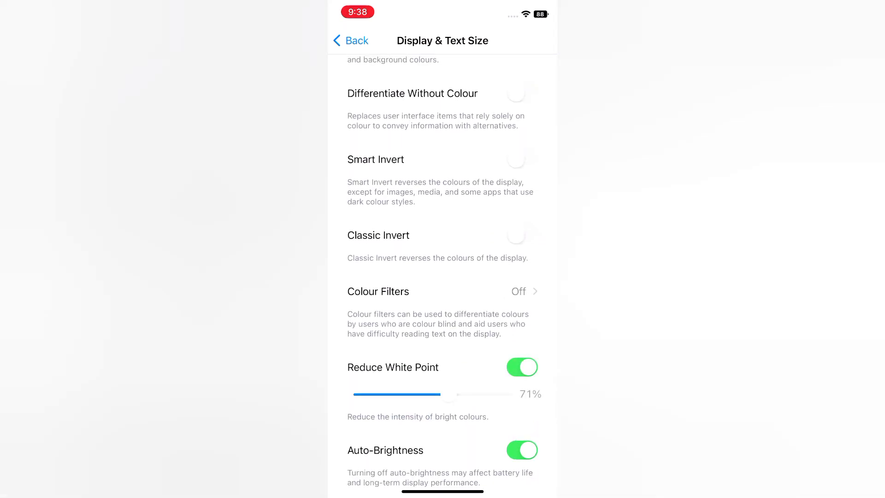
{"action": "left_click", "coordinate": [351, 41]}
{"action": "left_click", "coordinate": [353, 40]}
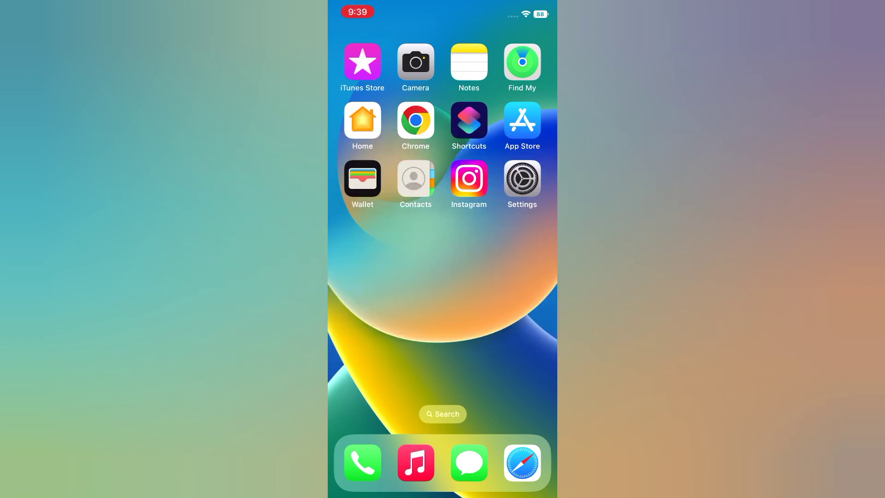
Turn off Listen for "Hey Siri" in Siri & Search, then leave Settings.
{"action": "left_click", "coordinate": [522, 178]}
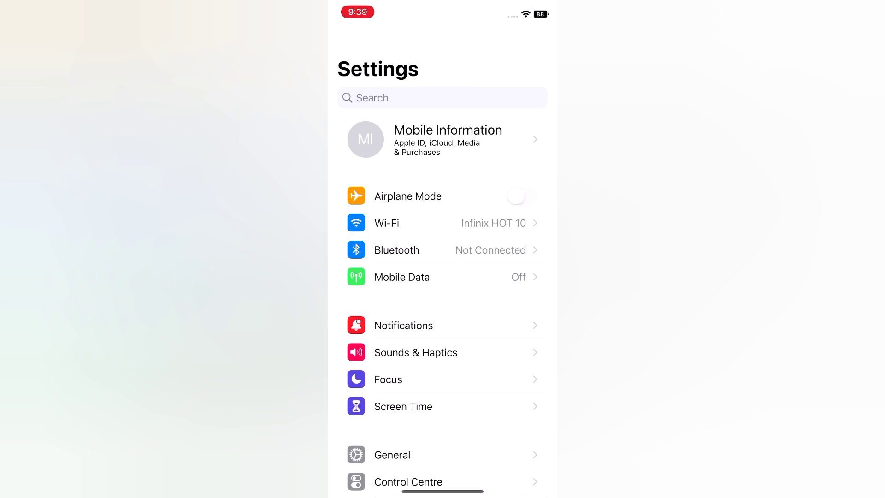
{"action": "scroll", "coordinate": [442, 277], "scroll_direction": "down", "scroll_amount": 5}
{"action": "scroll", "coordinate": [443, 277], "scroll_direction": "down", "scroll_amount": 2}
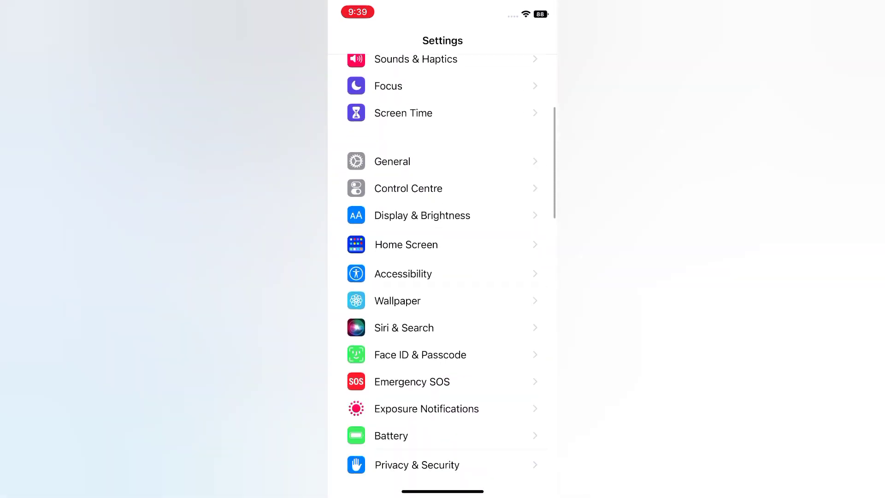
{"action": "scroll", "coordinate": [443, 277], "scroll_direction": "down", "scroll_amount": 4}
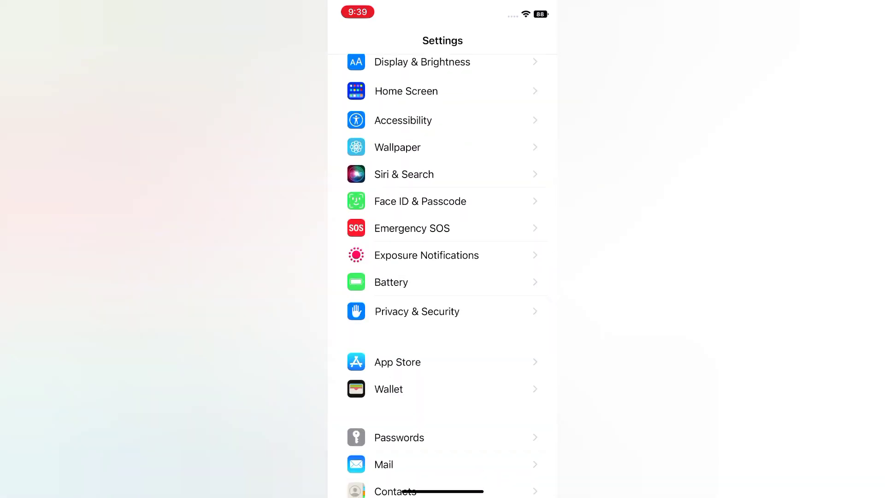
{"action": "left_click", "coordinate": [404, 174]}
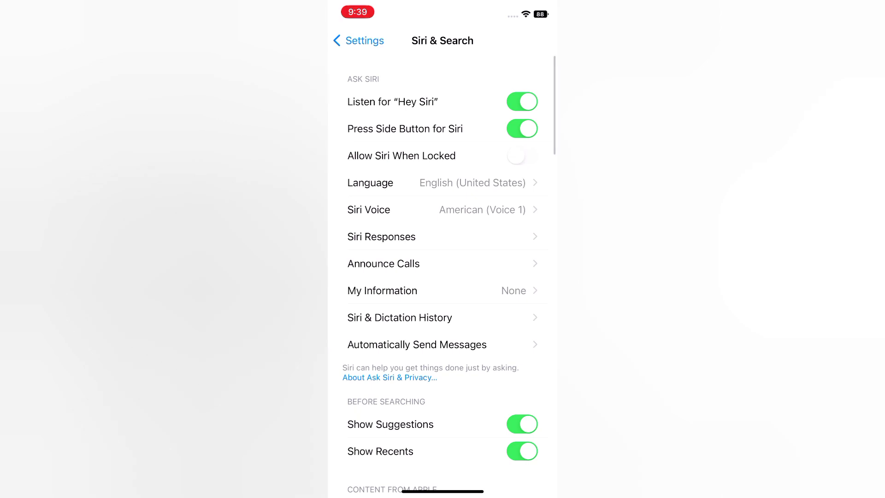
{"action": "left_click", "coordinate": [522, 102]}
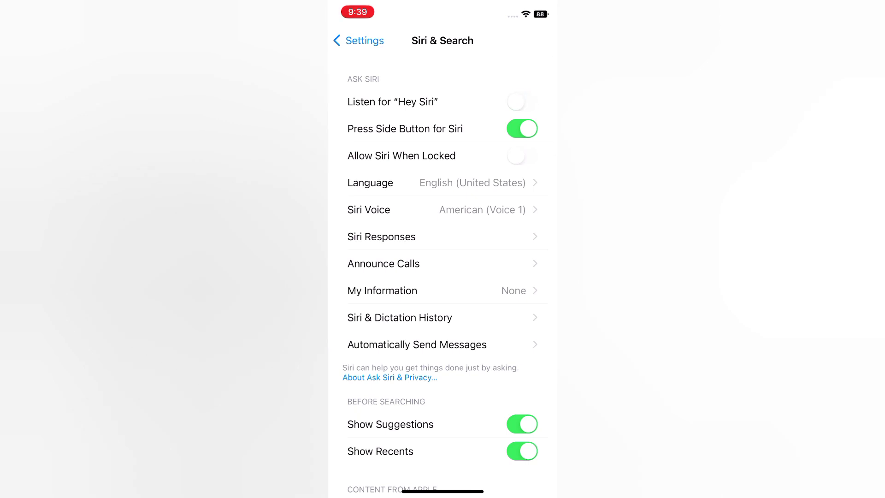
{"action": "left_click", "coordinate": [358, 40]}
{"action": "scroll", "coordinate": [443, 249], "scroll_direction": "up", "scroll_amount": 5}
{"action": "left_click_drag", "start_coordinate": [442, 491], "coordinate": [443, 277]}
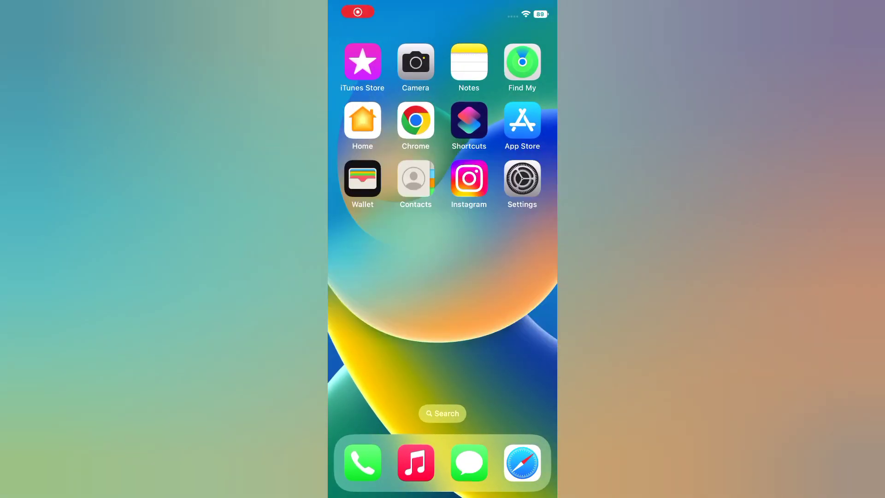
Switch Wi-Fi off in Settings.
{"action": "left_click", "coordinate": [522, 179]}
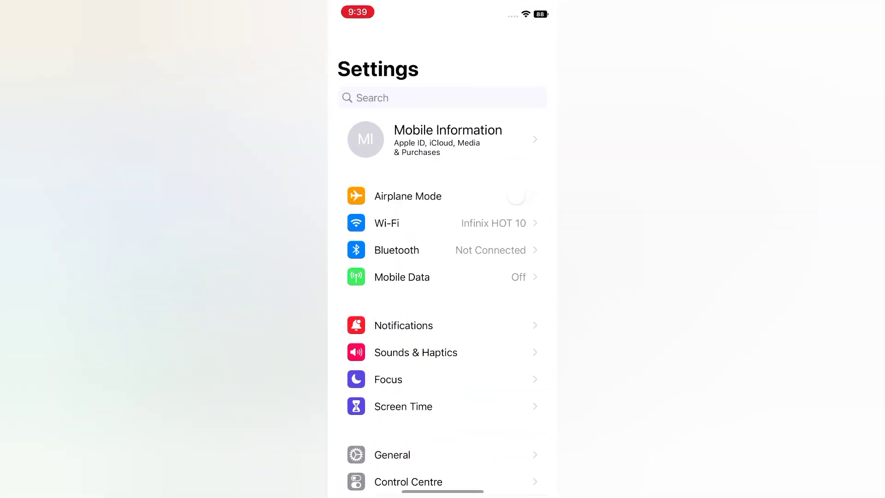
{"action": "left_click", "coordinate": [443, 223]}
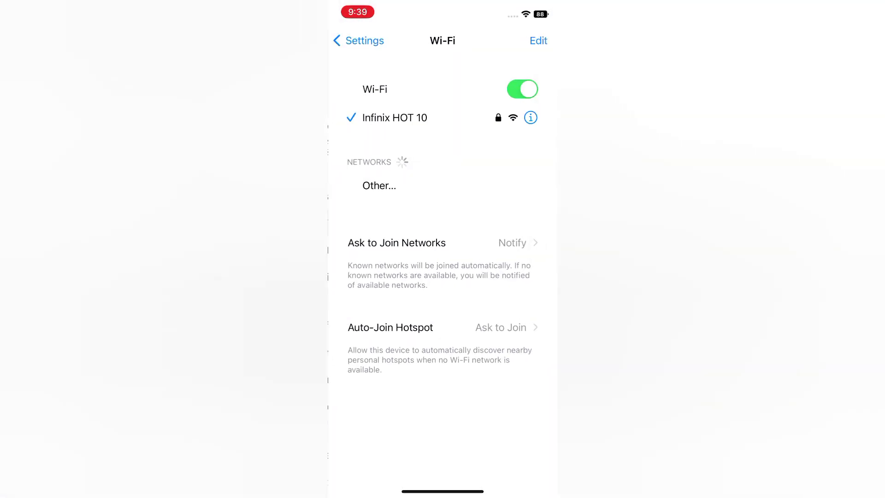
{"action": "left_click", "coordinate": [522, 89]}
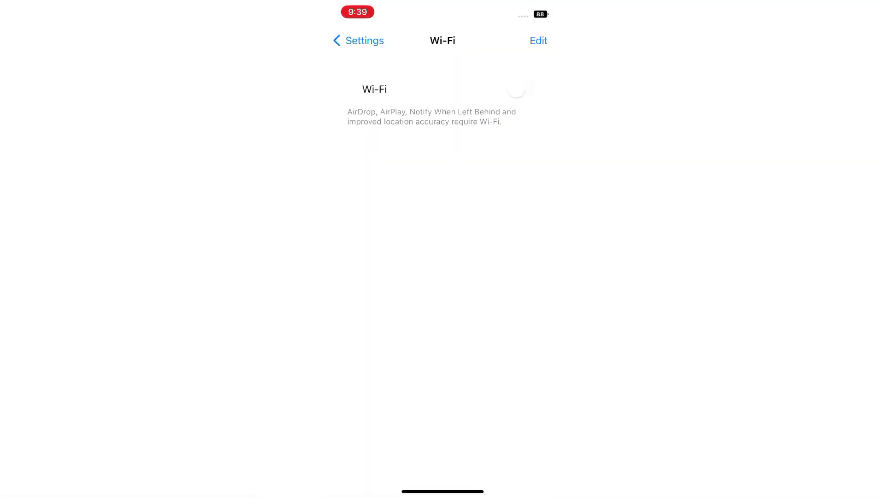
{"action": "left_click", "coordinate": [359, 40]}
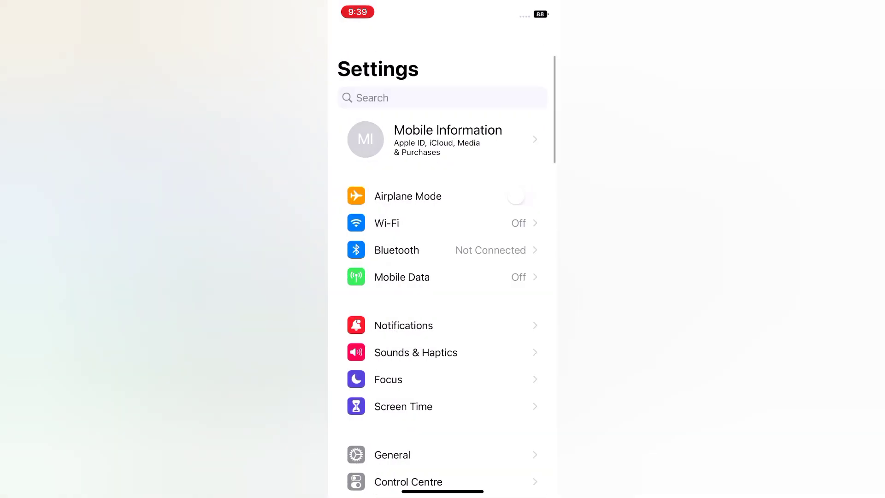
Switch Bluetooth off and confirm Turn Off in the prompt.
{"action": "left_click", "coordinate": [388, 249]}
{"action": "left_click", "coordinate": [522, 88]}
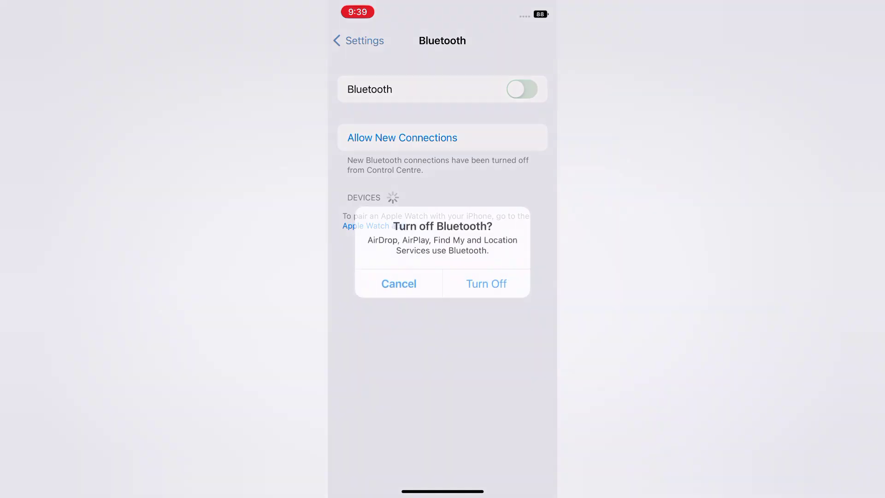
{"action": "left_click", "coordinate": [484, 282]}
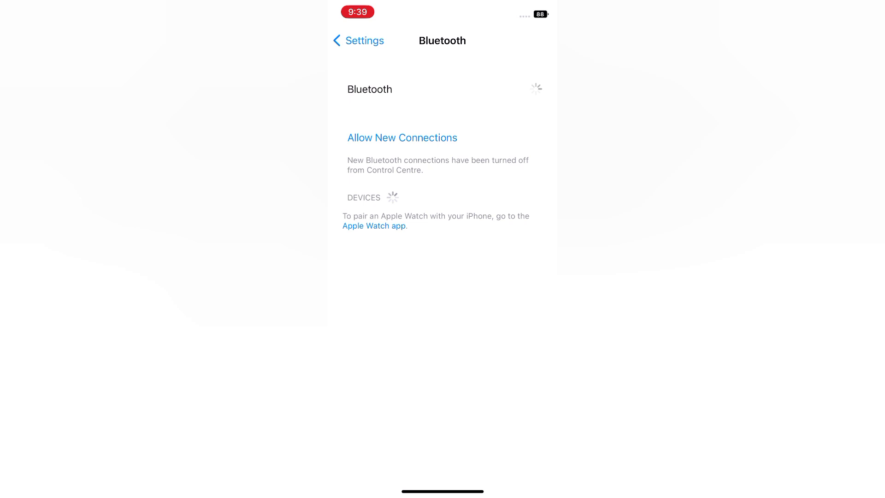
{"action": "left_click", "coordinate": [358, 40]}
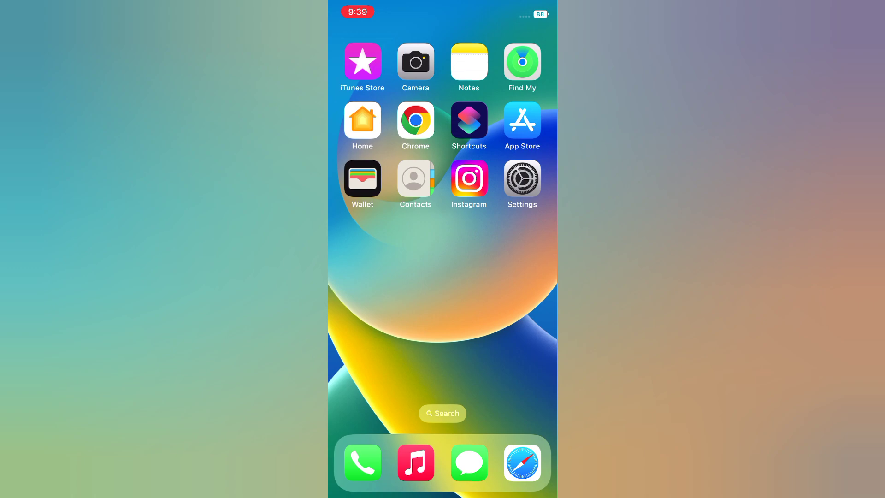
Switch Auto-Brightness off in Accessibility > Display & Text Size.
{"action": "left_click", "coordinate": [522, 179]}
{"action": "scroll", "coordinate": [443, 276], "scroll_direction": "down", "scroll_amount": 2}
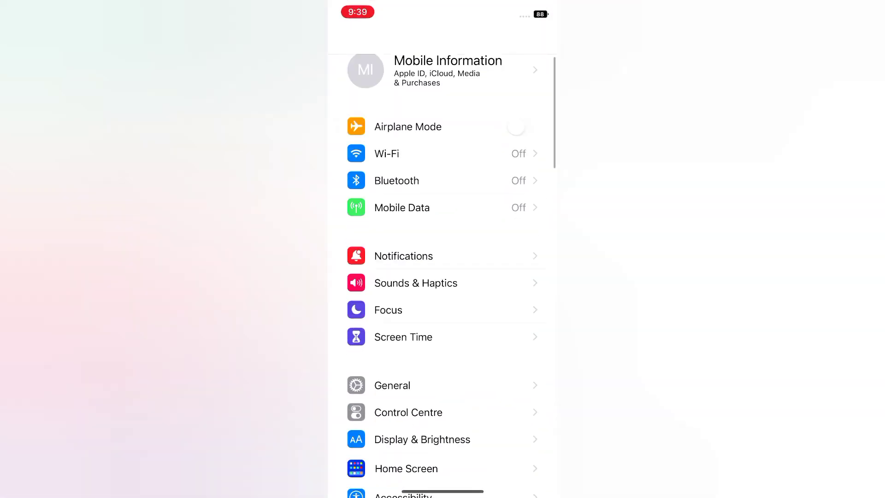
{"action": "scroll", "coordinate": [443, 276], "scroll_direction": "down", "scroll_amount": 3}
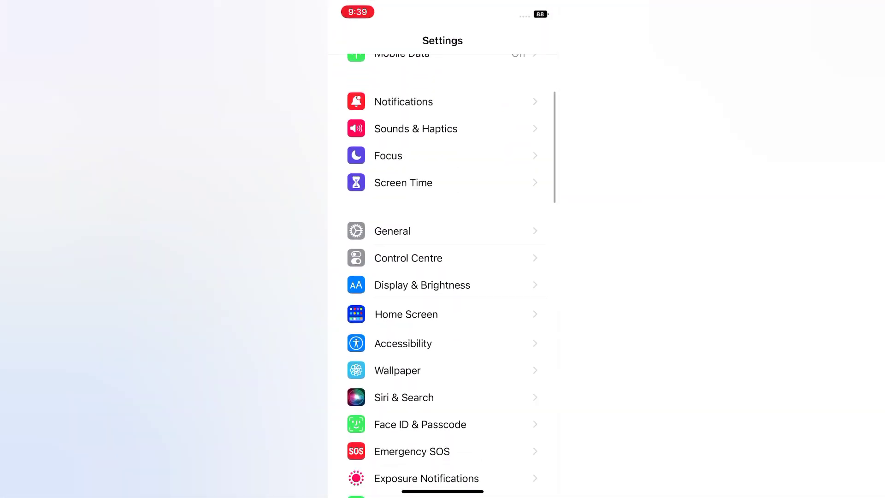
{"action": "left_click", "coordinate": [403, 343]}
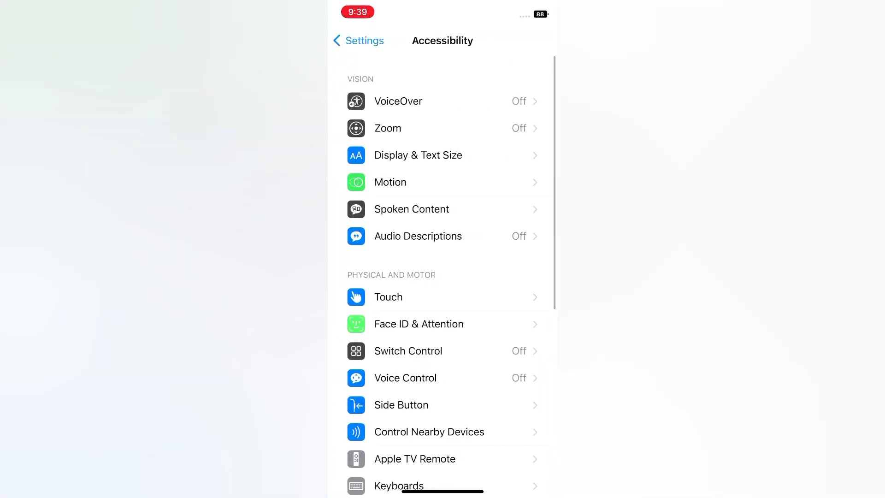
{"action": "left_click", "coordinate": [417, 154]}
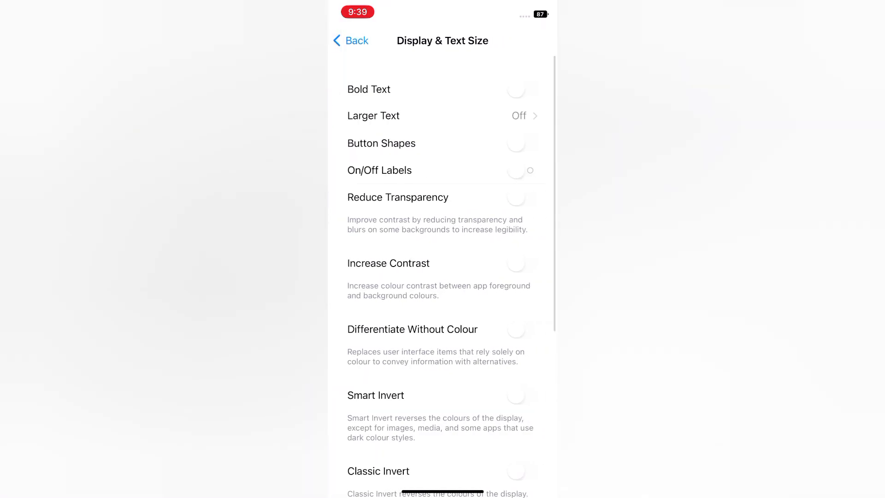
{"action": "scroll", "coordinate": [443, 263], "scroll_direction": "down", "scroll_amount": 5}
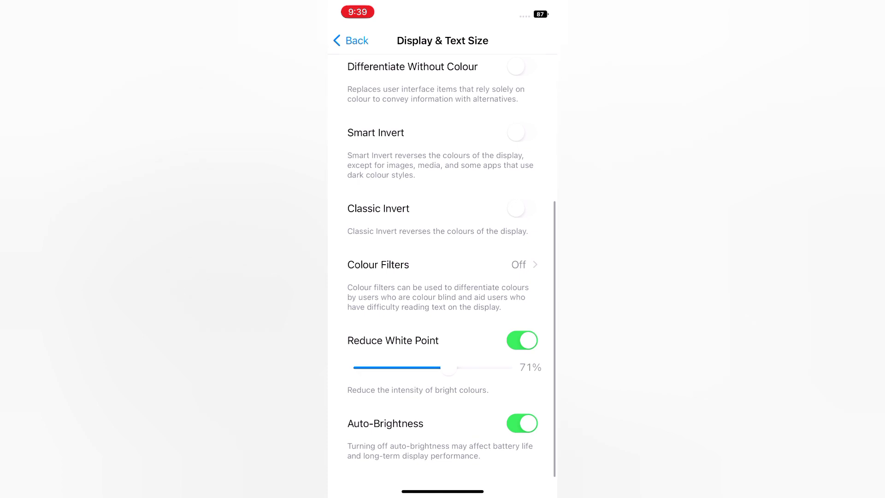
{"action": "left_click", "coordinate": [523, 424]}
{"action": "left_click", "coordinate": [350, 40]}
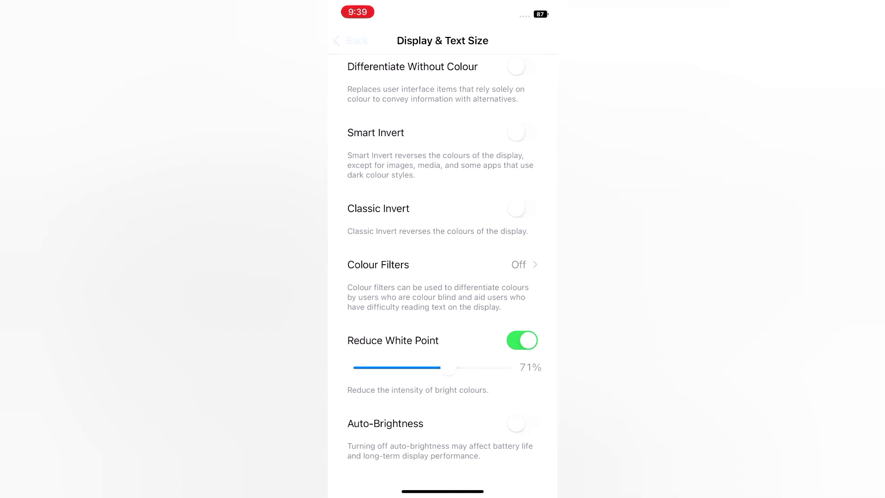
{"action": "left_click", "coordinate": [351, 40]}
{"action": "scroll", "coordinate": [443, 276], "scroll_direction": "up", "scroll_amount": 5}
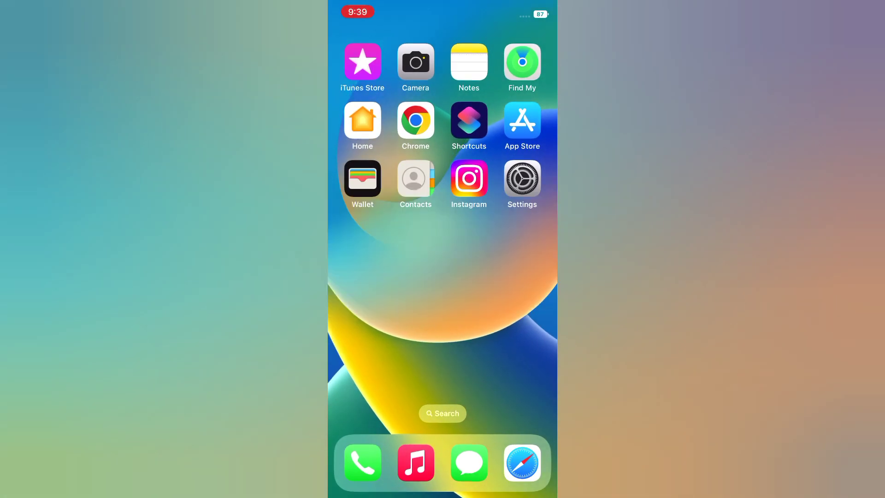
Go to Display & Brightness, where the Light and Dark appearance options are shown.
{"action": "left_click", "coordinate": [522, 179]}
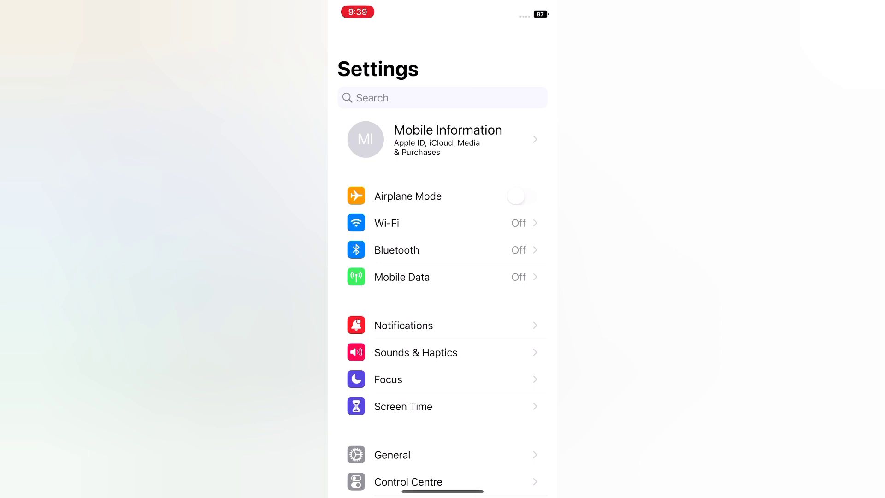
{"action": "scroll", "coordinate": [443, 276], "scroll_direction": "down", "scroll_amount": 5}
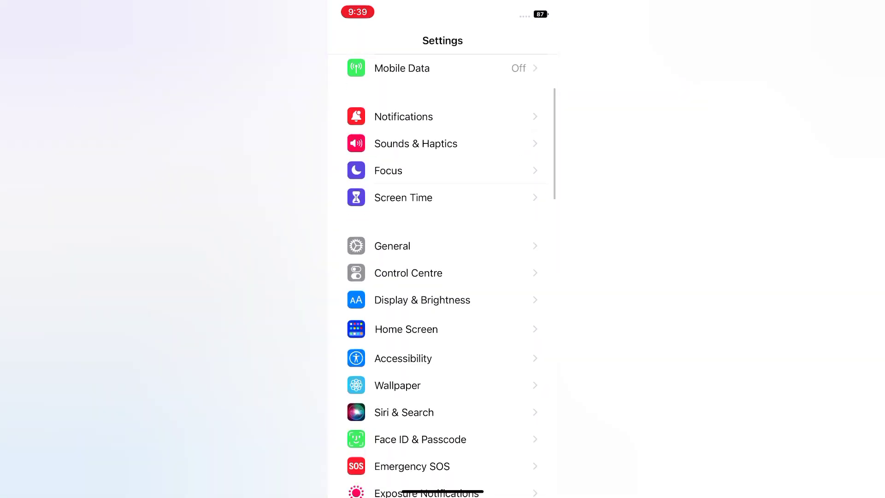
{"action": "left_click", "coordinate": [422, 299]}
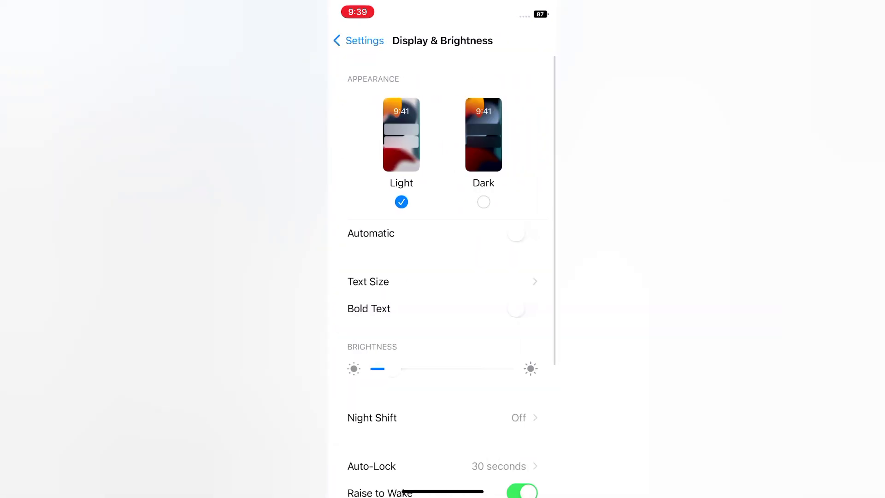